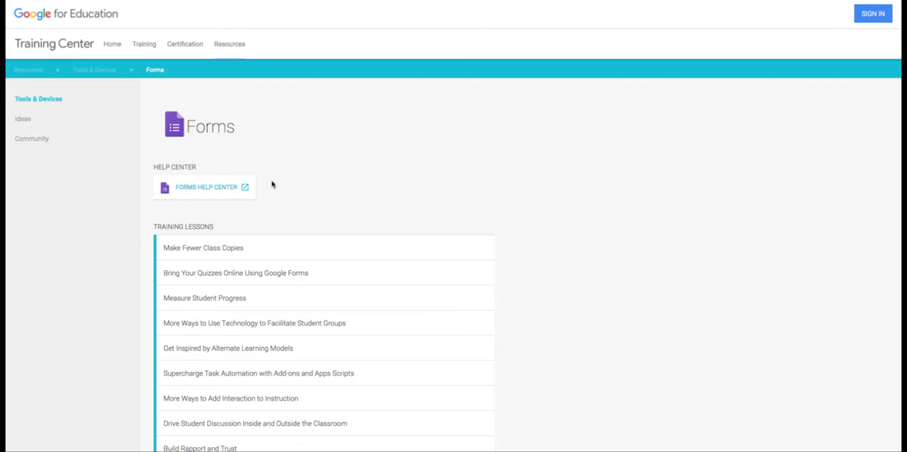
# Look through the Forms training lessons in the Training Center and the Forms page of the G Suite Learning Center
pyautogui.scroll(-1, 273, 200)
pyautogui.scroll(1, 274, 201)
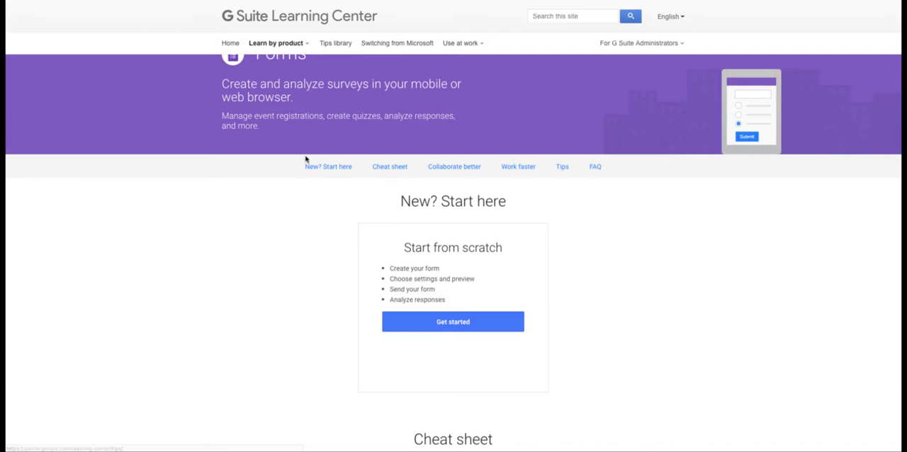
pyautogui.scroll(1, 268, 251)
pyautogui.scroll(1, 268, 251)
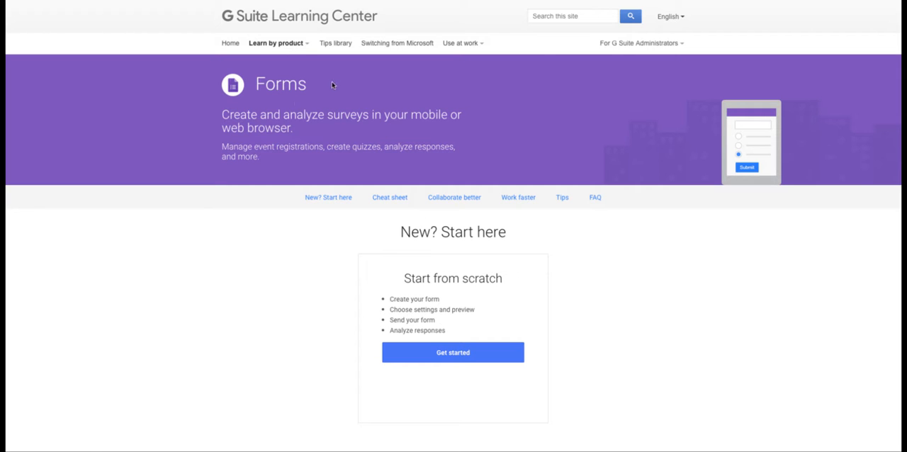
pyautogui.moveTo(296, 49)
pyautogui.scroll(-3, 277, 330)
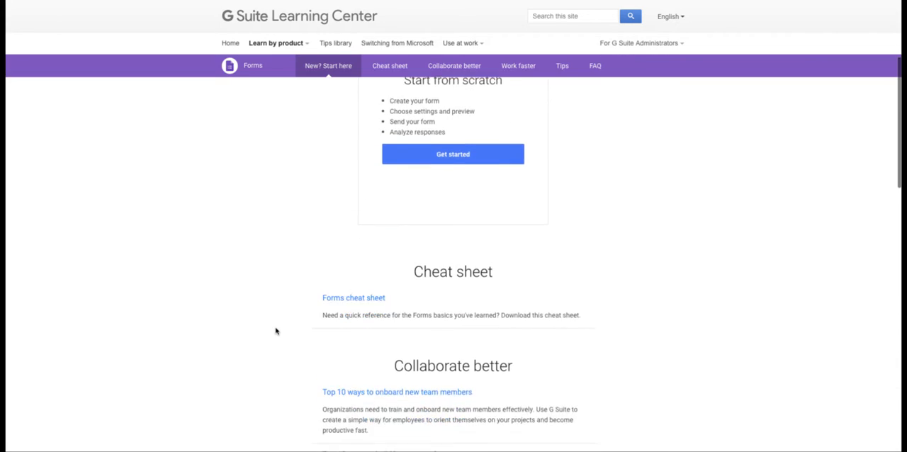
pyautogui.scroll(3, 276, 331)
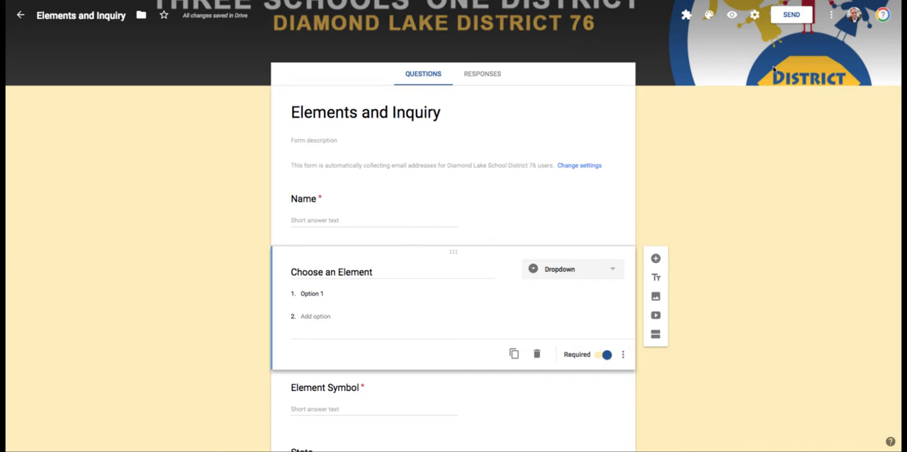
# Review the general settings of the Elements and Inquiry form, including email collection and sign-in restrictions, and save them
pyautogui.click(755, 16)
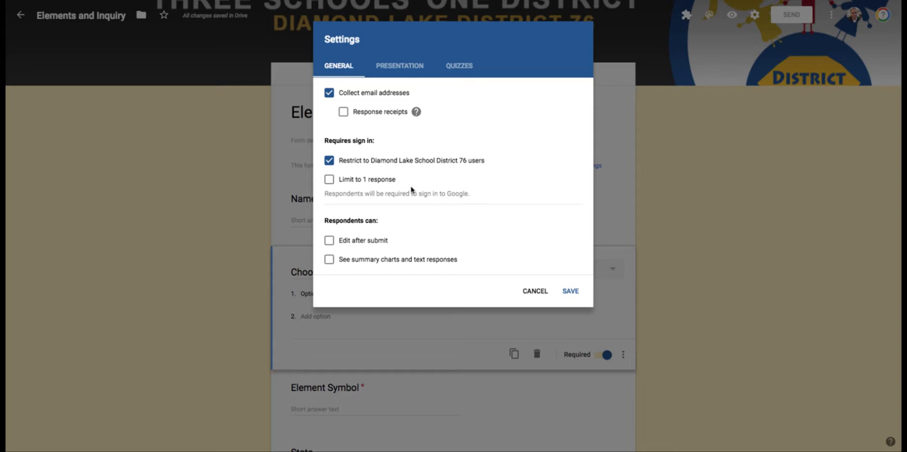
pyautogui.click(567, 290)
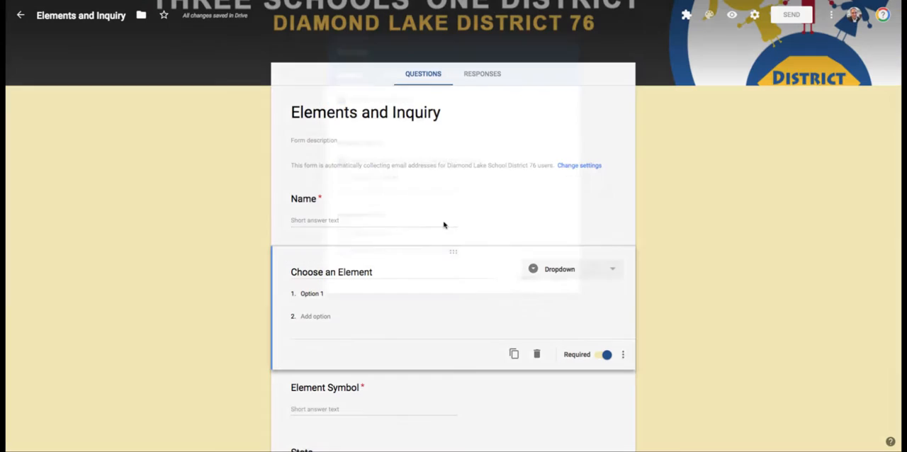
# Examine the form's questions and their answer types, from Name through Element Symbol and State to Where is it found?
pyautogui.click(451, 220)
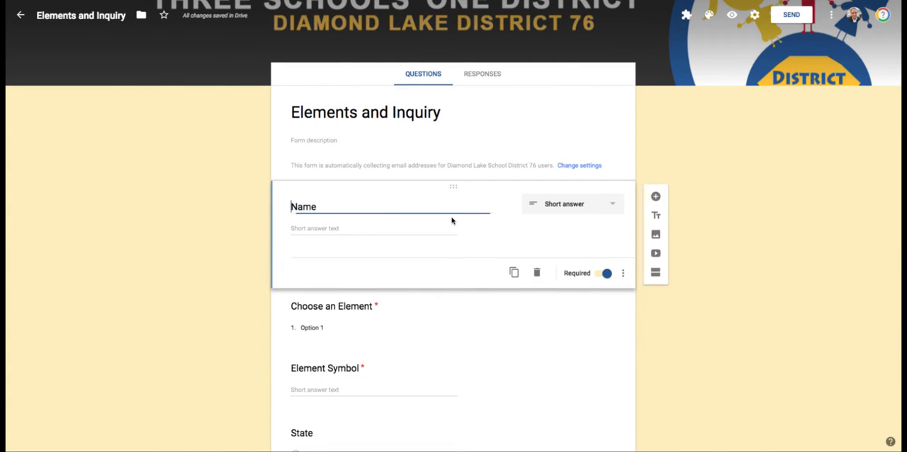
pyautogui.scroll(-1, 438, 224)
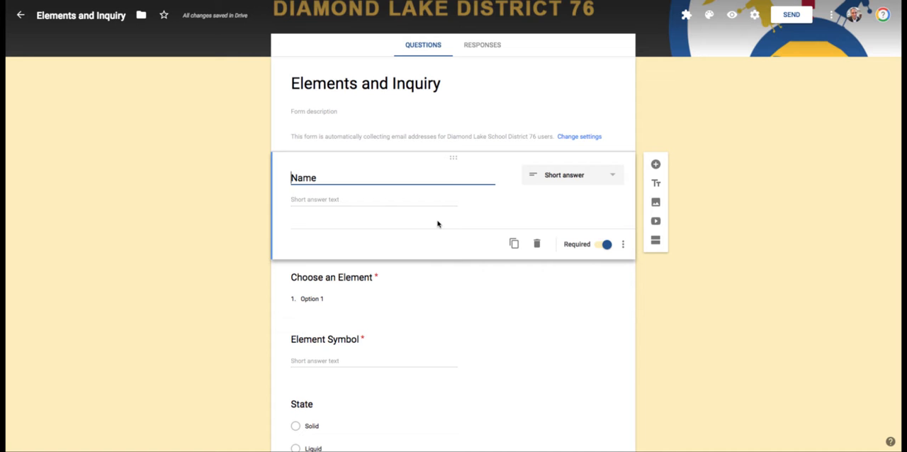
pyautogui.scroll(-2, 374, 261)
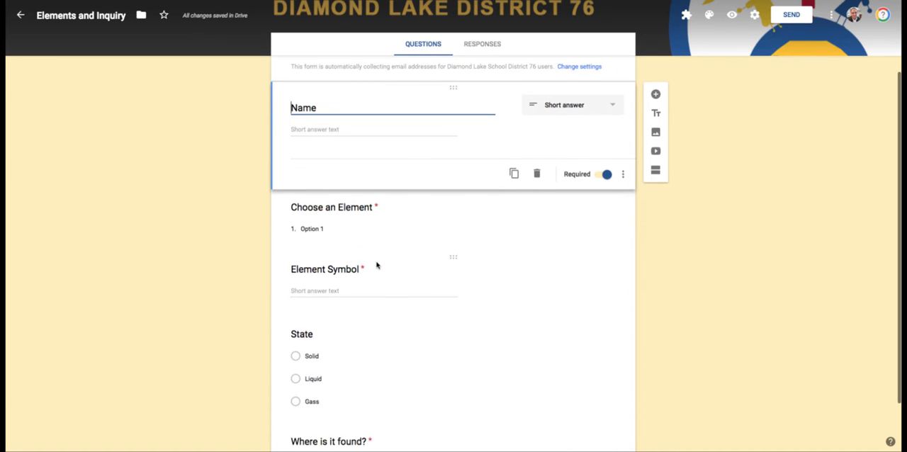
pyautogui.scroll(2, 683, 262)
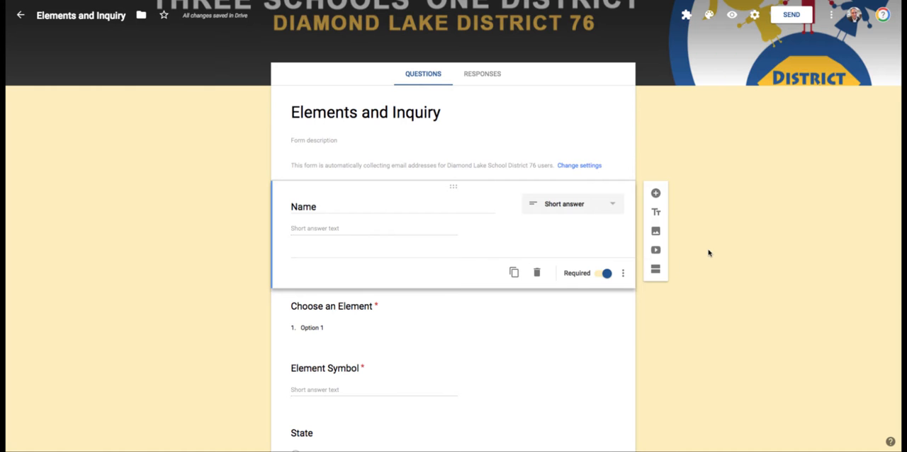
pyautogui.scroll(-1, 708, 253)
pyautogui.scroll(-1, 533, 307)
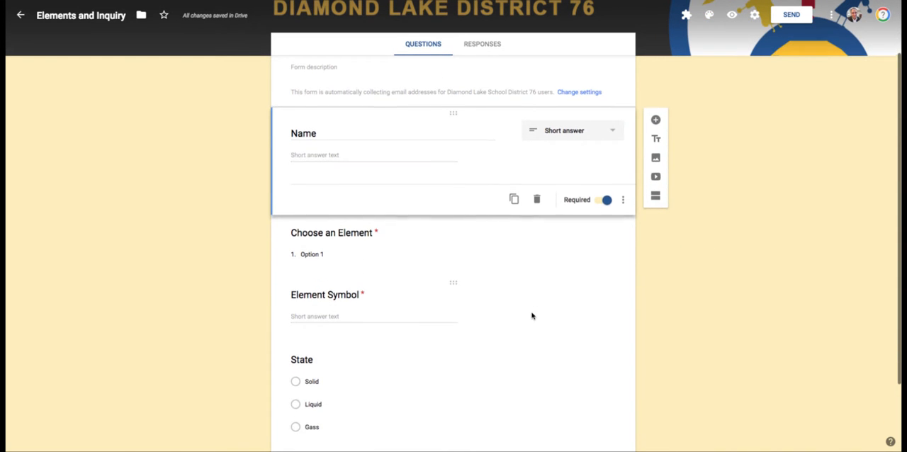
pyautogui.click(428, 311)
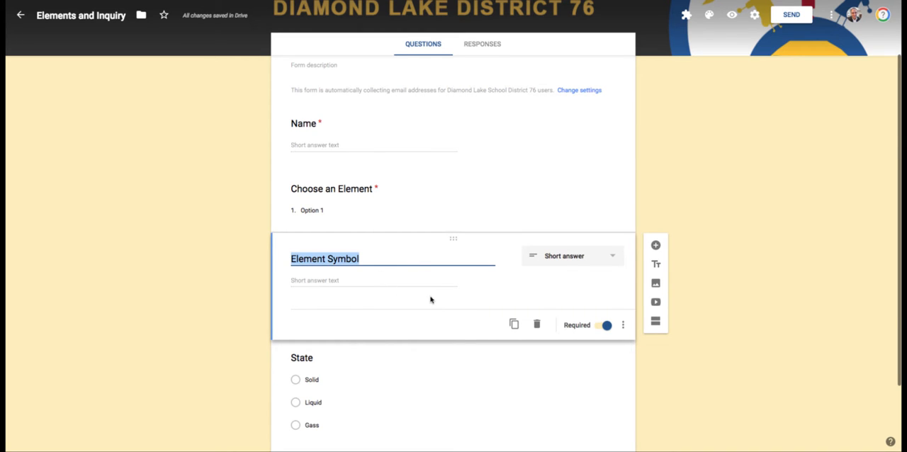
pyautogui.scroll(-2, 429, 300)
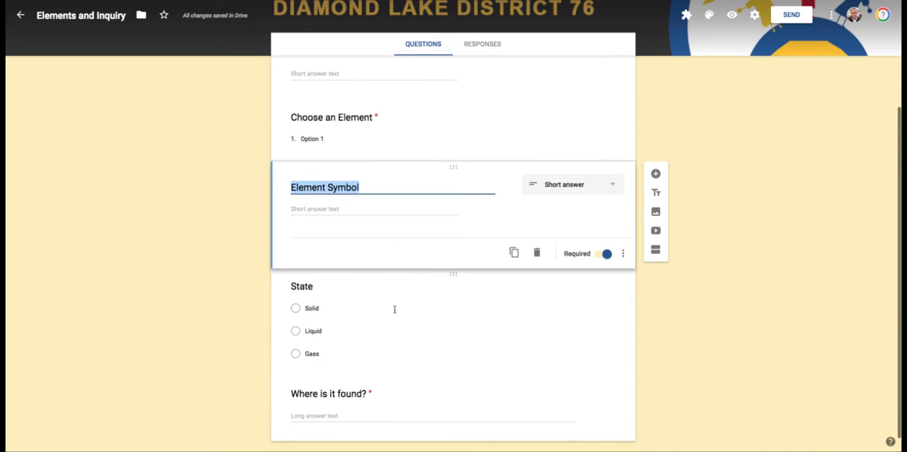
# Correct the spelling of the State question's third option to Gas
pyautogui.click(358, 333)
pyautogui.click(337, 322)
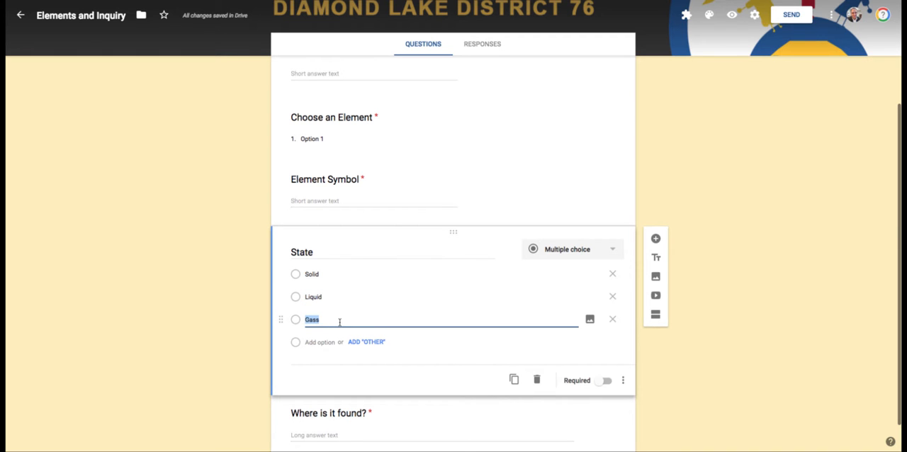
pyautogui.click(338, 321)
pyautogui.press('BackSpace')
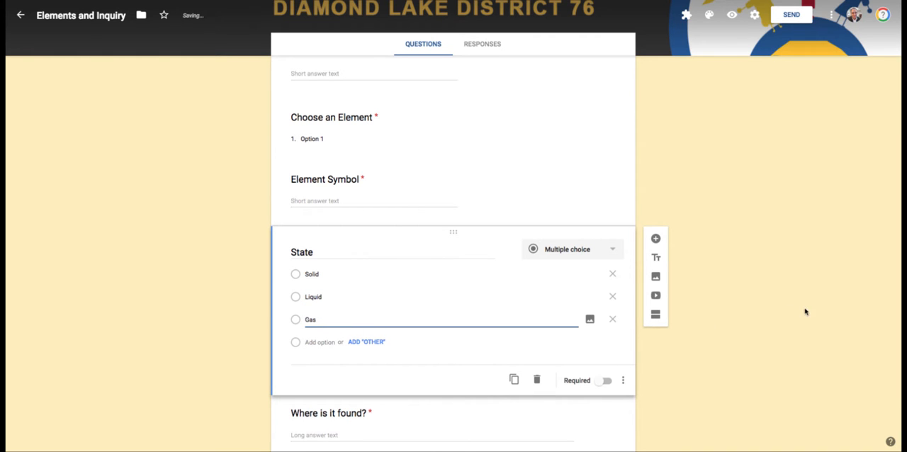
pyautogui.click(806, 312)
pyautogui.scroll(3, 706, 252)
pyautogui.scroll(-3, 702, 255)
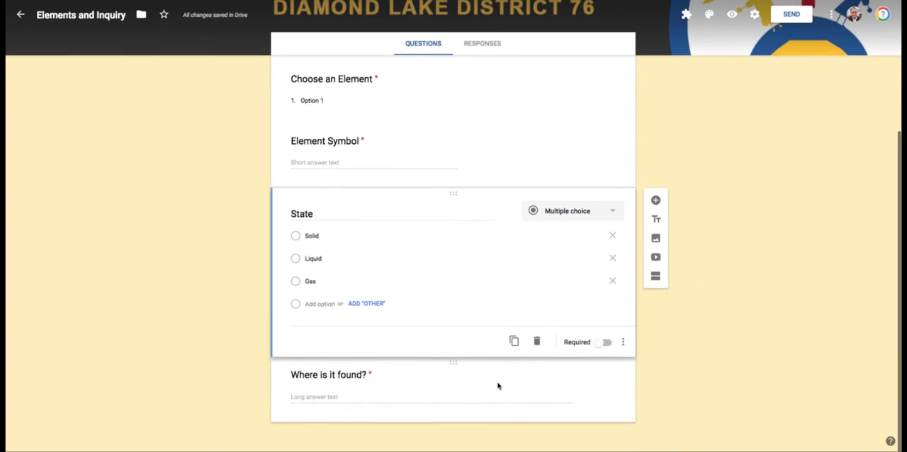
# Launch the formRanger add-on and set the Choose an Element dropdown question to populate from a range
pyautogui.scroll(3, 413, 382)
pyautogui.scroll(1, 427, 340)
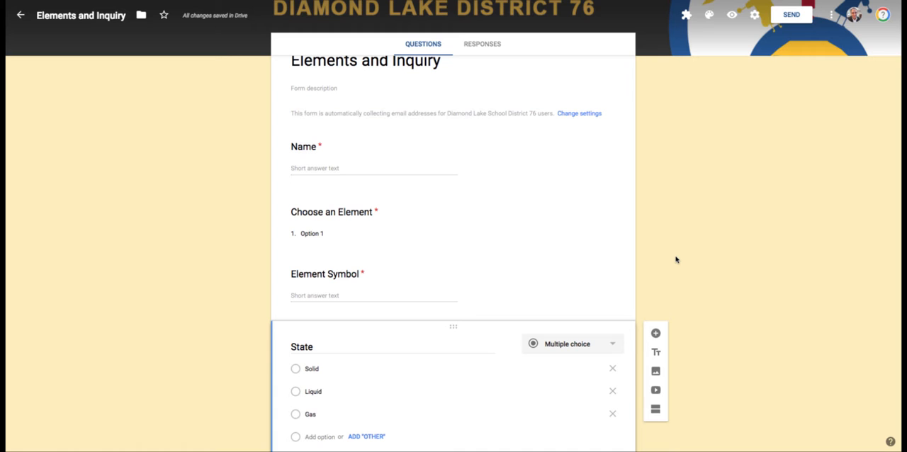
pyautogui.click(399, 232)
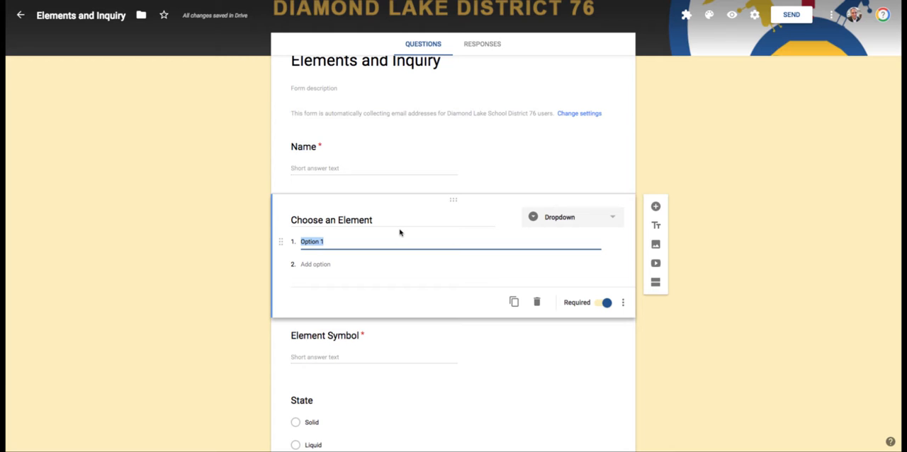
pyautogui.scroll(1, 399, 232)
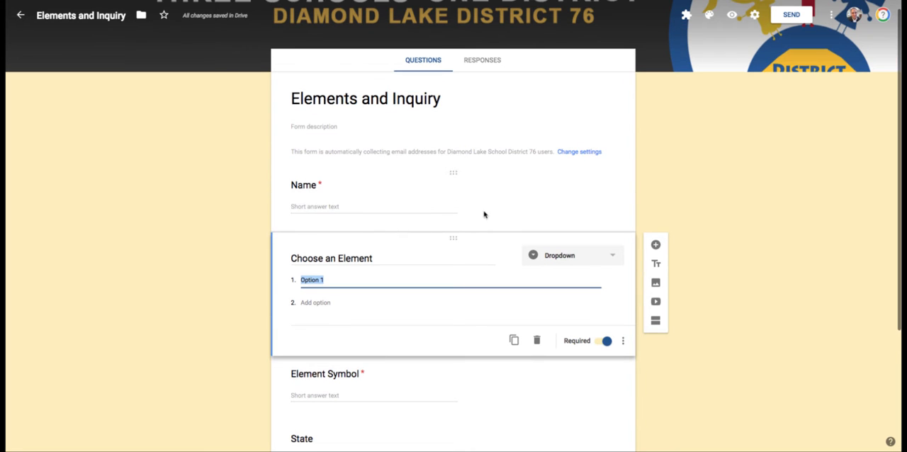
pyautogui.click(686, 14)
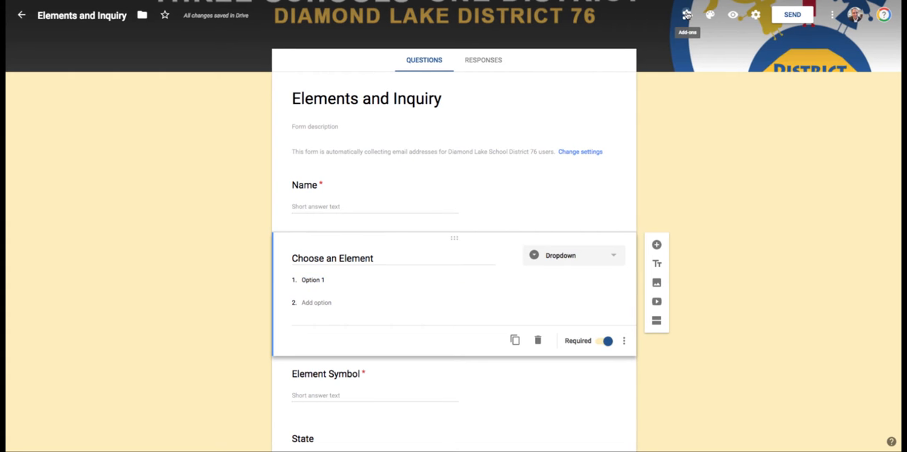
pyautogui.click(798, 175)
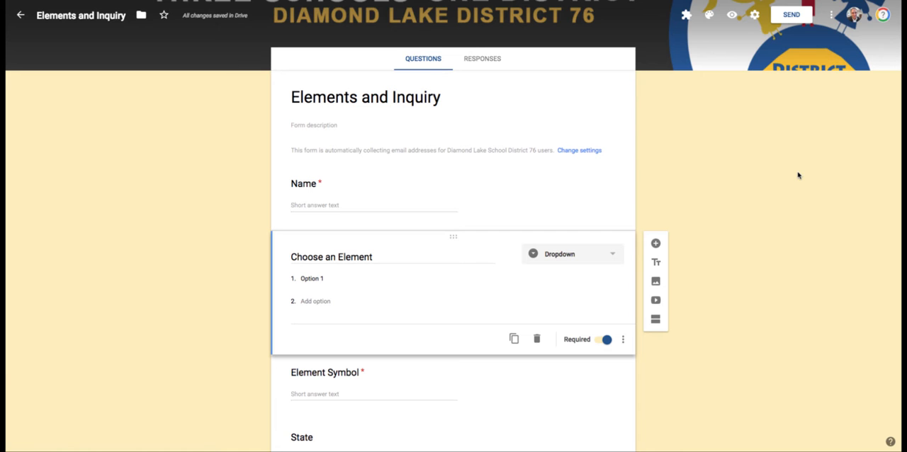
pyautogui.click(686, 14)
pyautogui.click(761, 236)
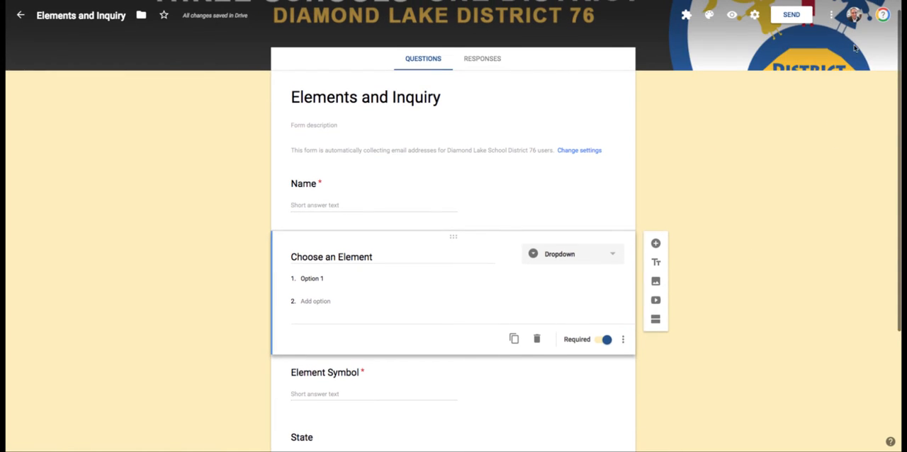
pyautogui.click(834, 15)
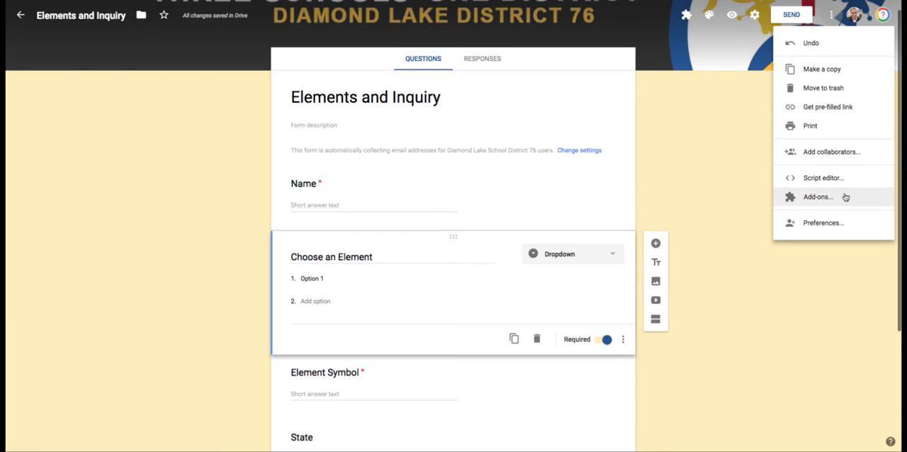
pyautogui.click(722, 169)
pyautogui.click(686, 14)
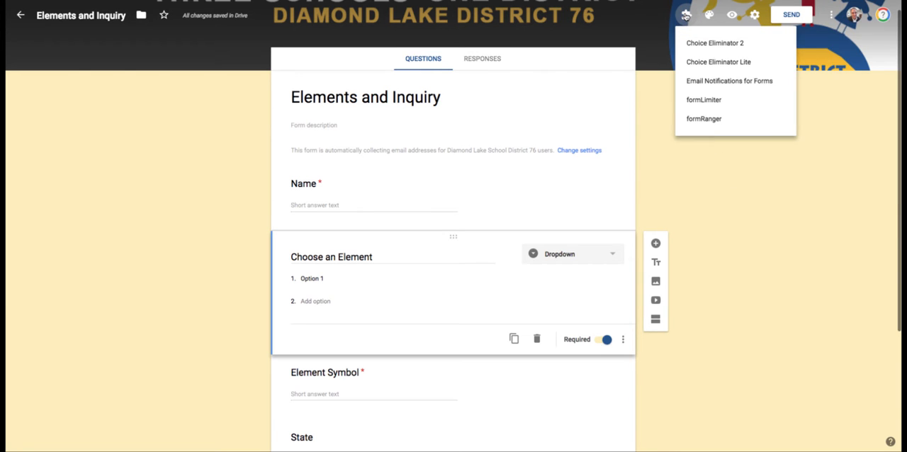
pyautogui.click(715, 119)
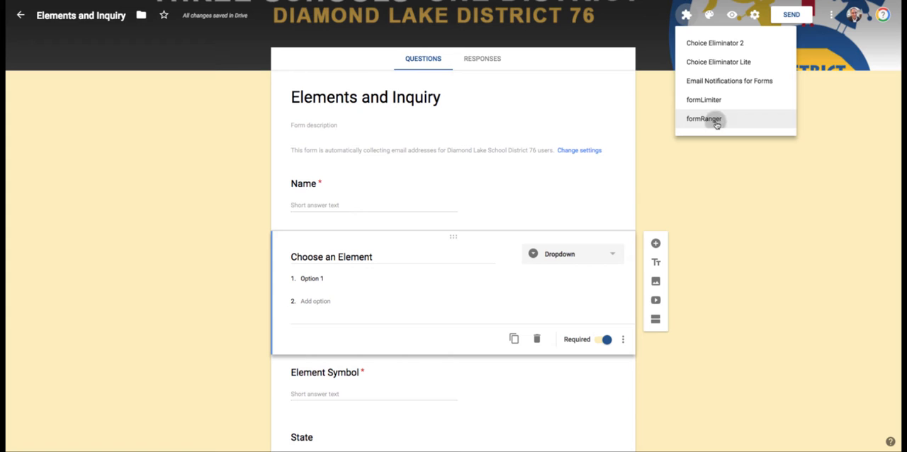
pyautogui.click(431, 63)
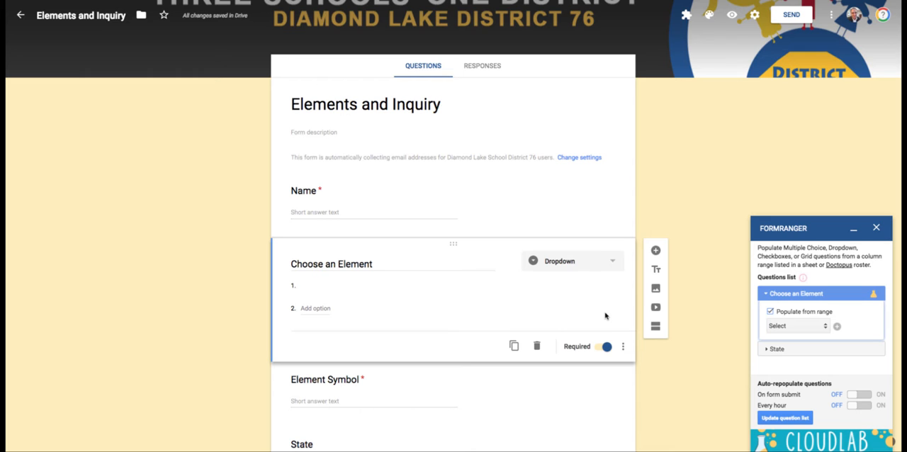
# Check the saved ranges for Choose an Element and examine the Elements column in the FormRanger Lists spreadsheet
pyautogui.click(793, 327)
pyautogui.click(856, 319)
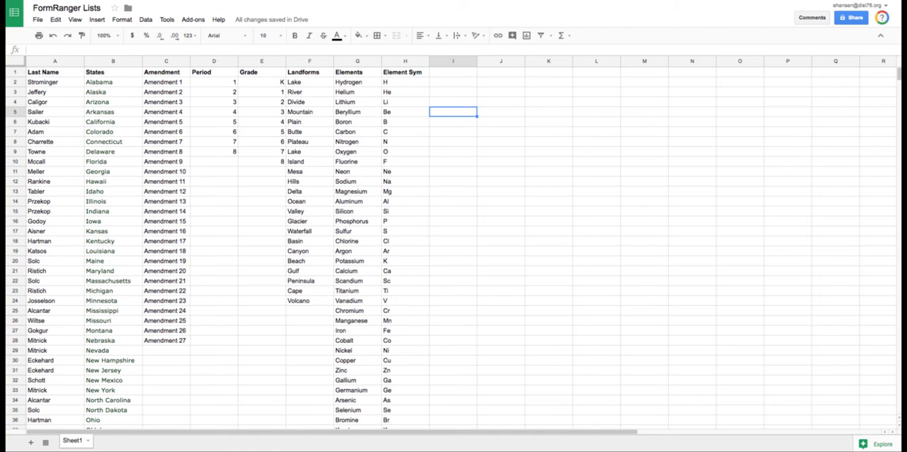
pyautogui.click(357, 61)
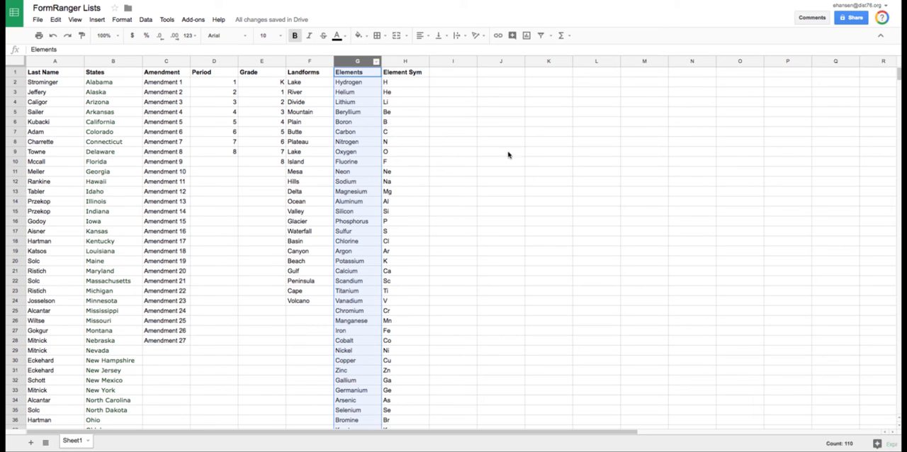
pyautogui.click(546, 171)
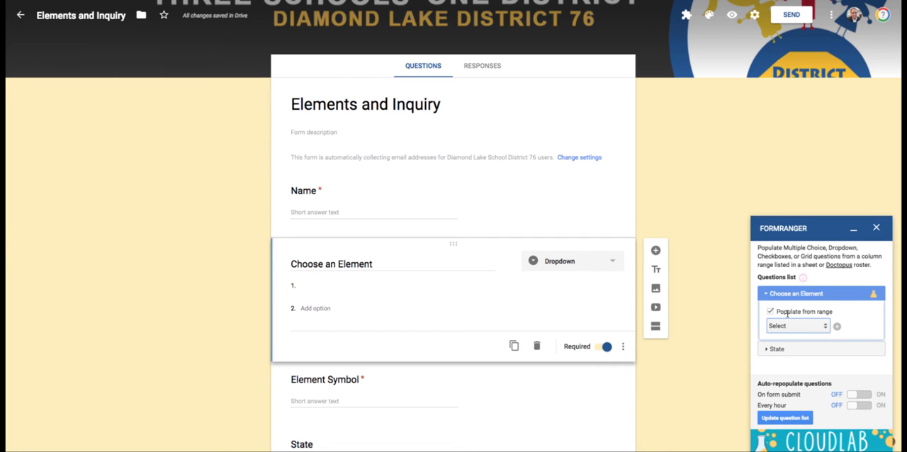
# Add a new range for the Choose an Element question, using the FormRanger Lists spreadsheet as its source
pyautogui.click(836, 326)
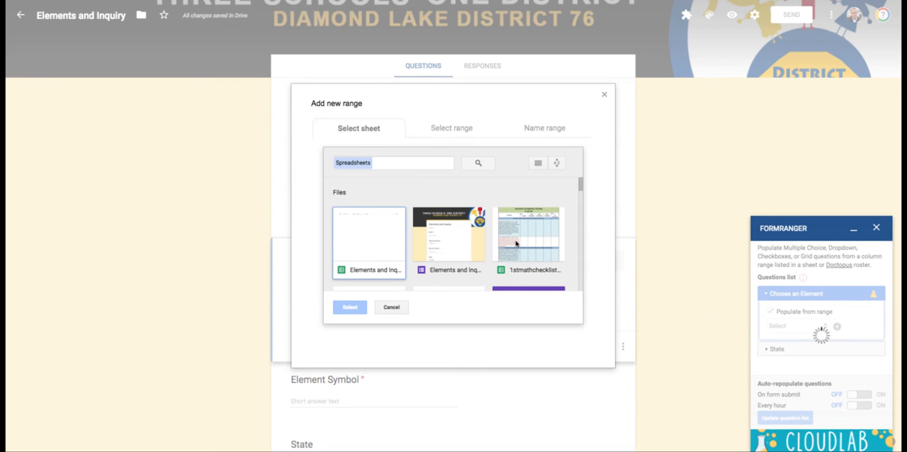
pyautogui.click(399, 165)
pyautogui.write('form')
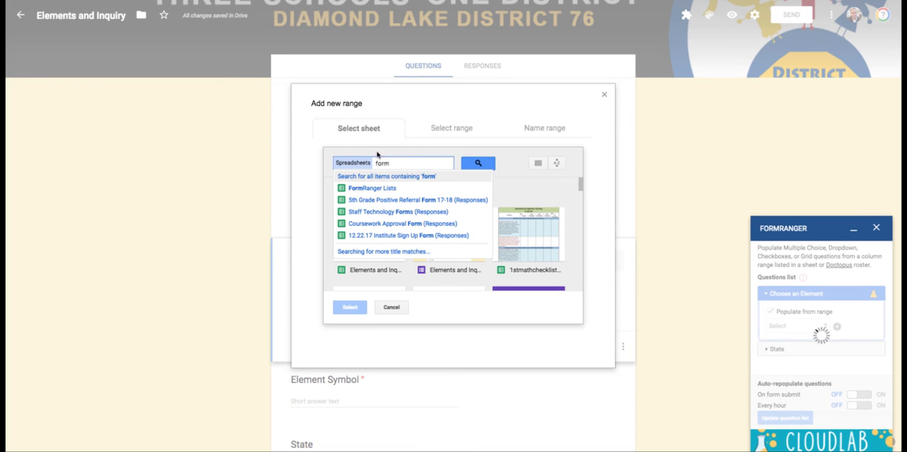
pyautogui.click(411, 190)
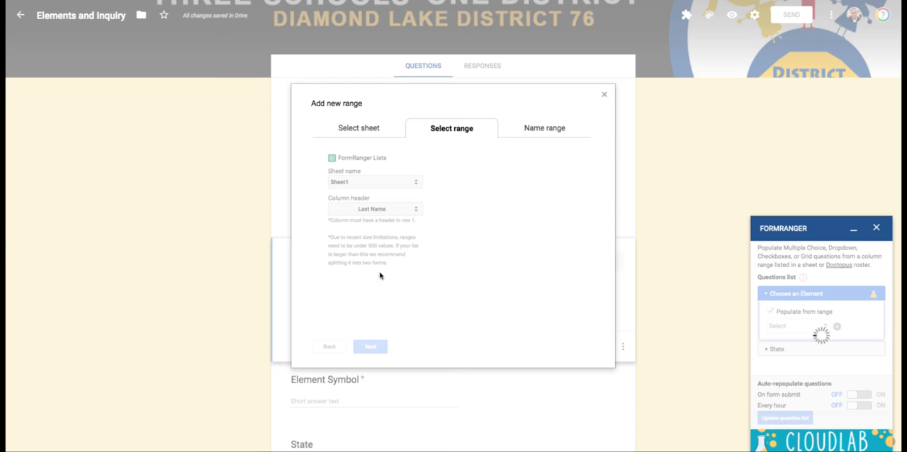
# Use the Elements column of Sheet1 as the range data and continue to naming the range
pyautogui.click(391, 213)
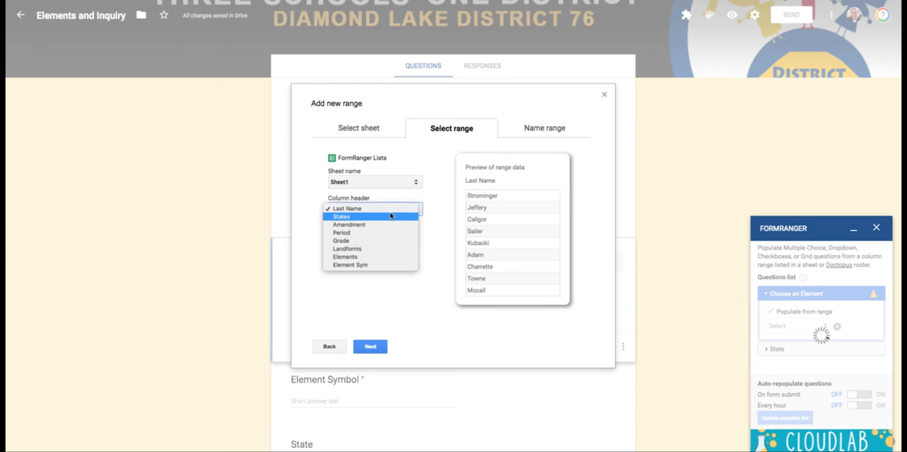
pyautogui.click(381, 257)
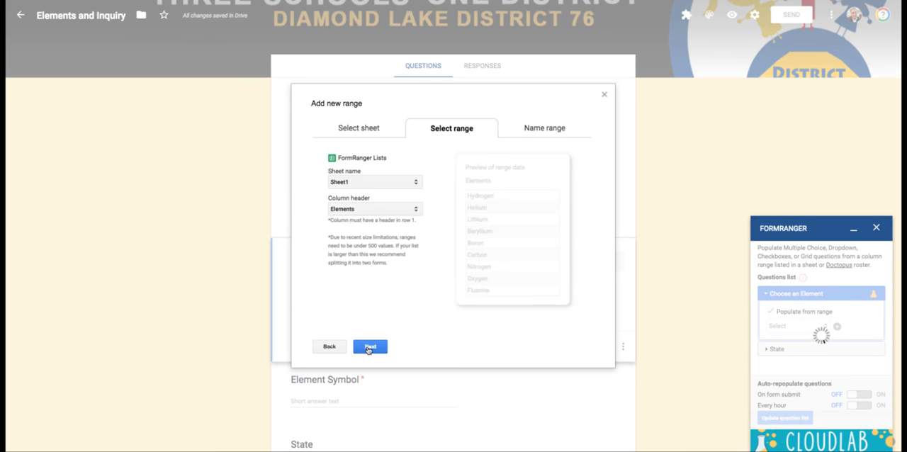
pyautogui.click(369, 347)
# Name the new range Elements2, save it to populate the Choose an Element question, and check the filled-in options
pyautogui.click(368, 226)
pyautogui.write('E')
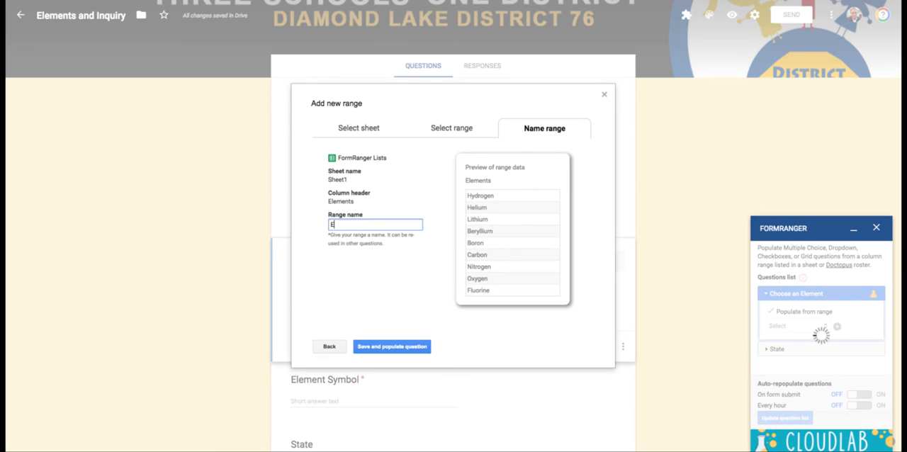
pyautogui.write('lements2')
pyautogui.click(371, 348)
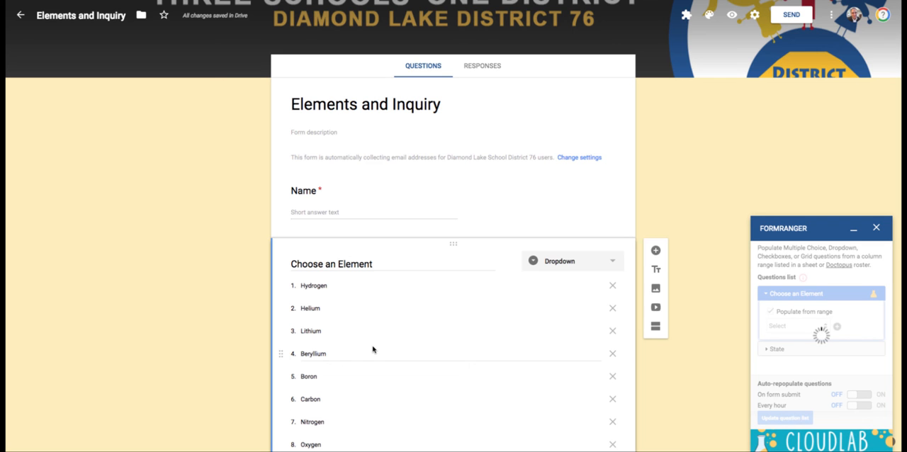
pyautogui.scroll(-3, 267, 324)
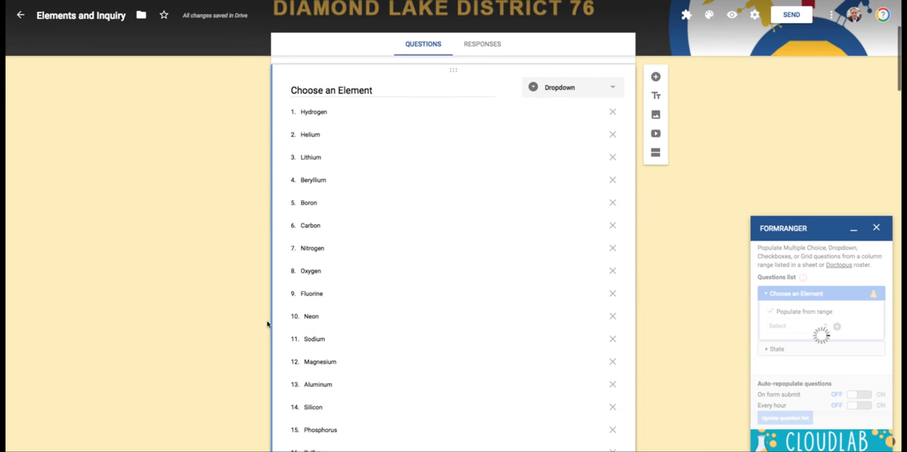
pyautogui.scroll(2, 267, 325)
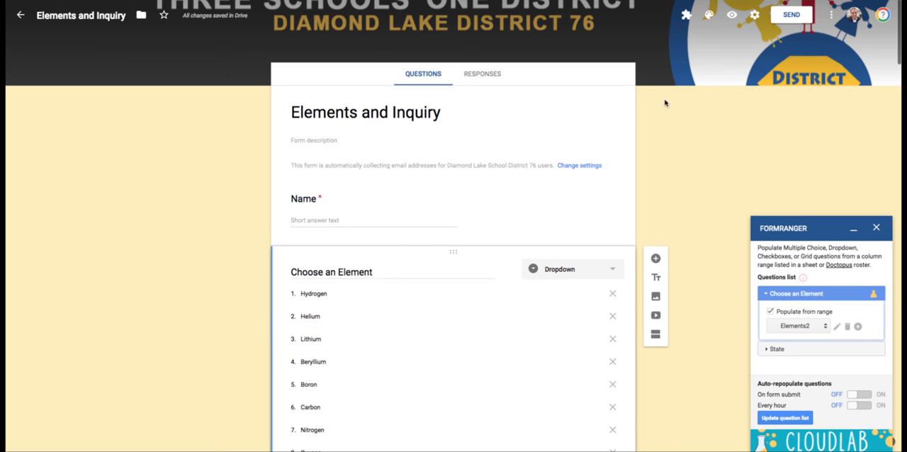
# Preview the Elements and Inquiry form and select Hydrogen as the answer to Choose an Element
pyautogui.click(731, 21)
pyautogui.click(392, 218)
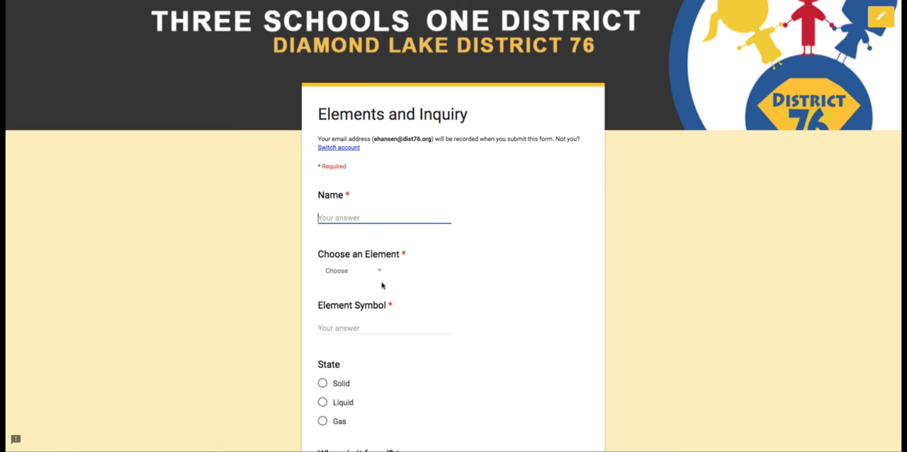
pyautogui.click(343, 274)
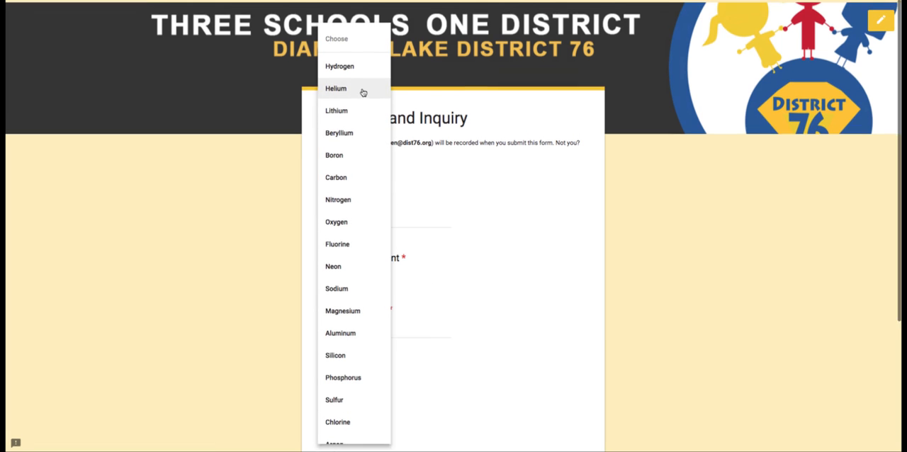
pyautogui.click(353, 70)
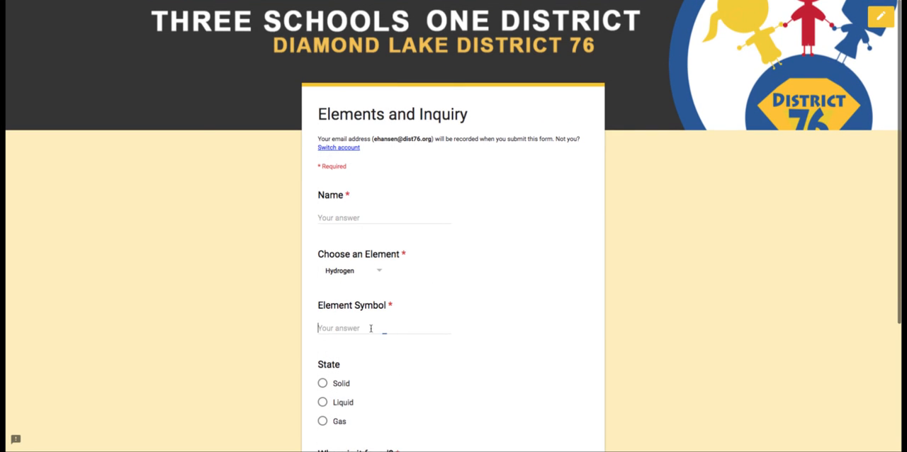
pyautogui.click(370, 328)
pyautogui.scroll(-2, 347, 389)
pyautogui.scroll(2, 348, 373)
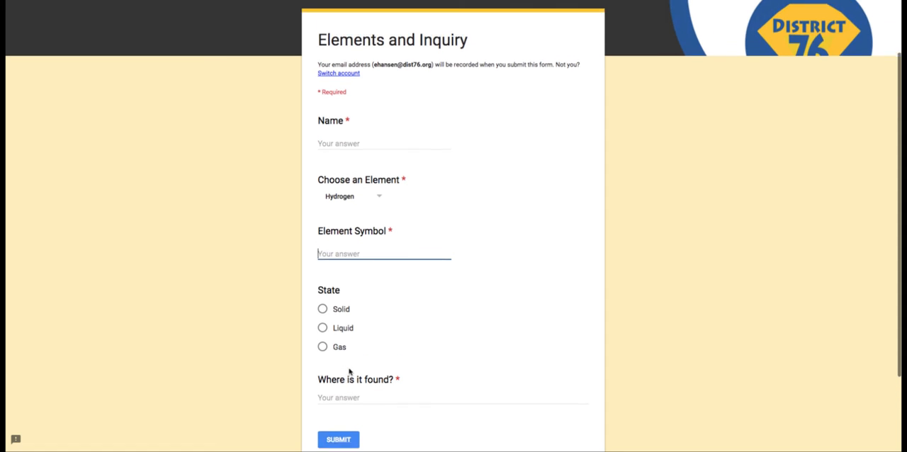